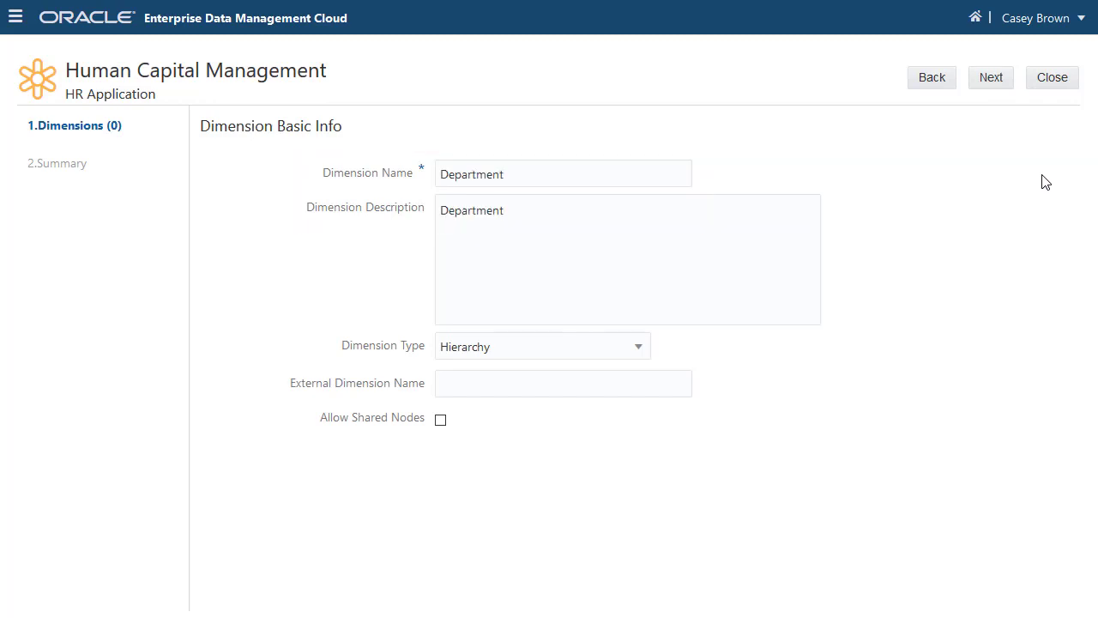
Set the Department dimension's type to Hierarchy with shared nodes allowed, and start adding its first node type.
{"action": "left_click", "coordinate": [643, 354]}
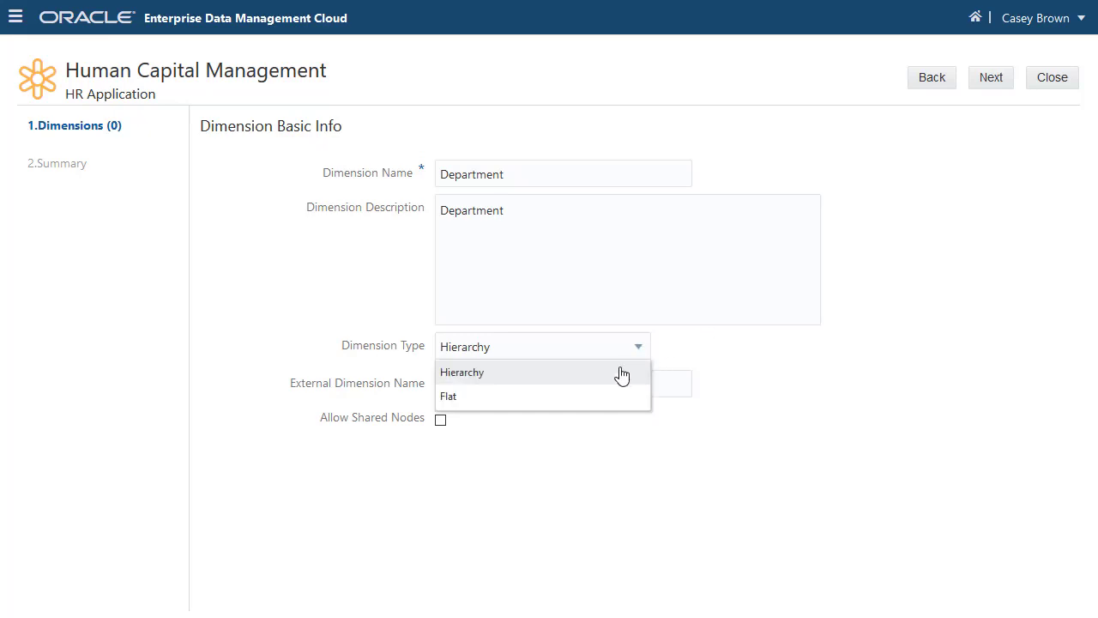
{"action": "left_click", "coordinate": [623, 374]}
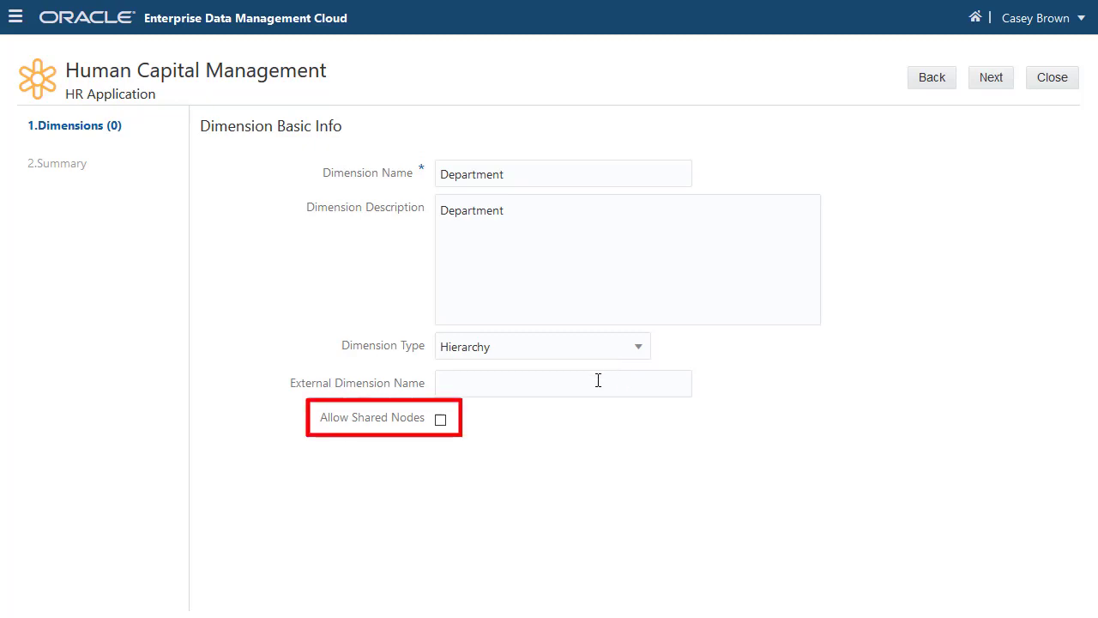
{"action": "left_click", "coordinate": [441, 422]}
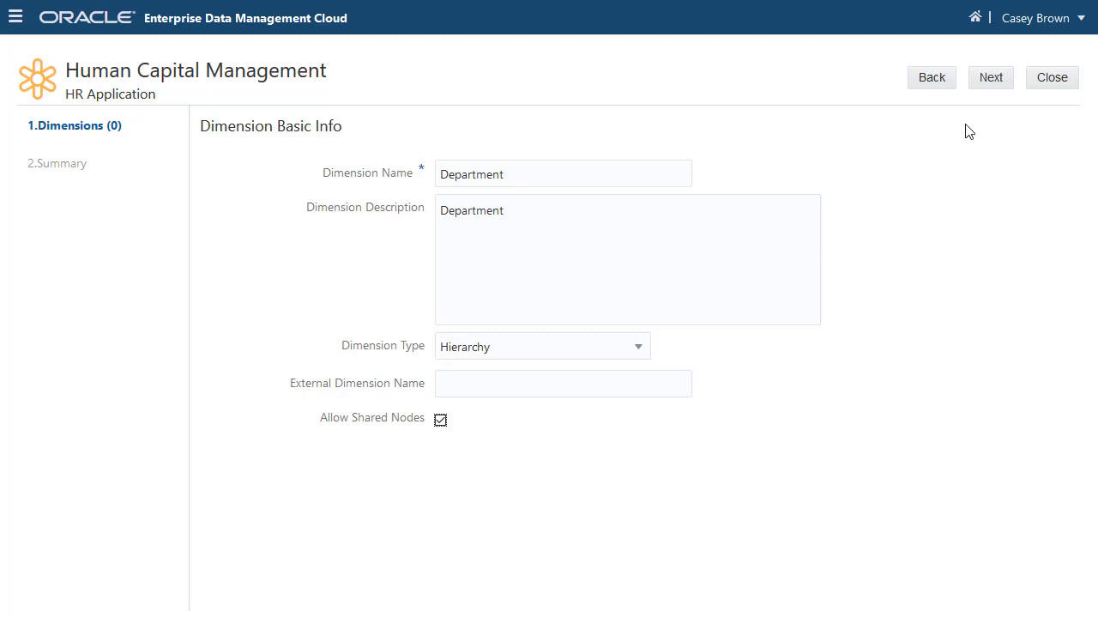
{"action": "left_click", "coordinate": [988, 85]}
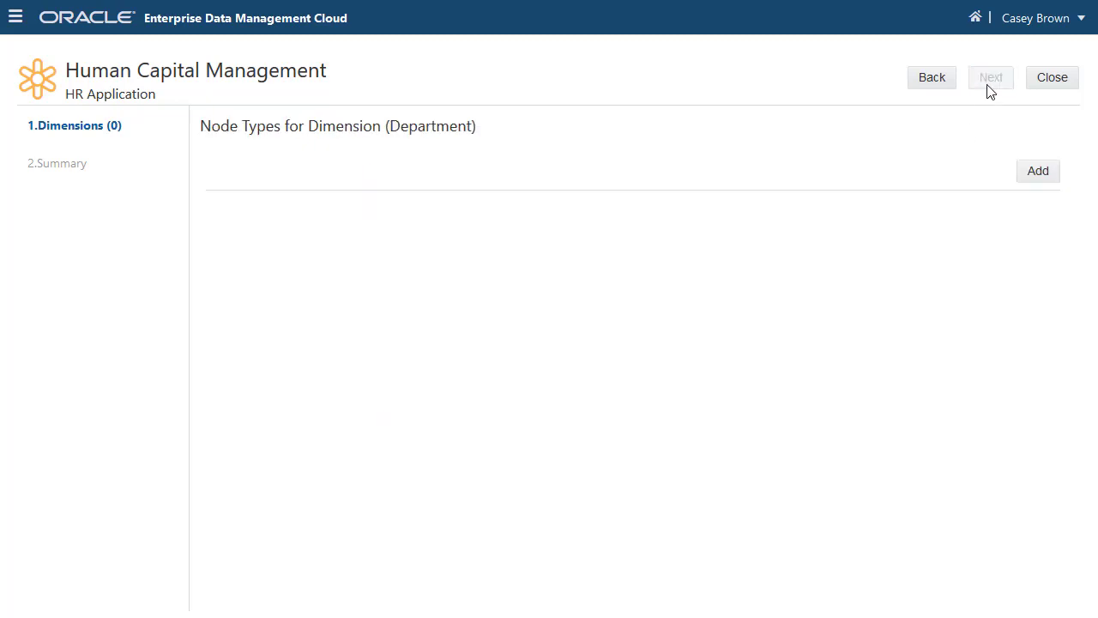
{"action": "left_click", "coordinate": [1040, 172]}
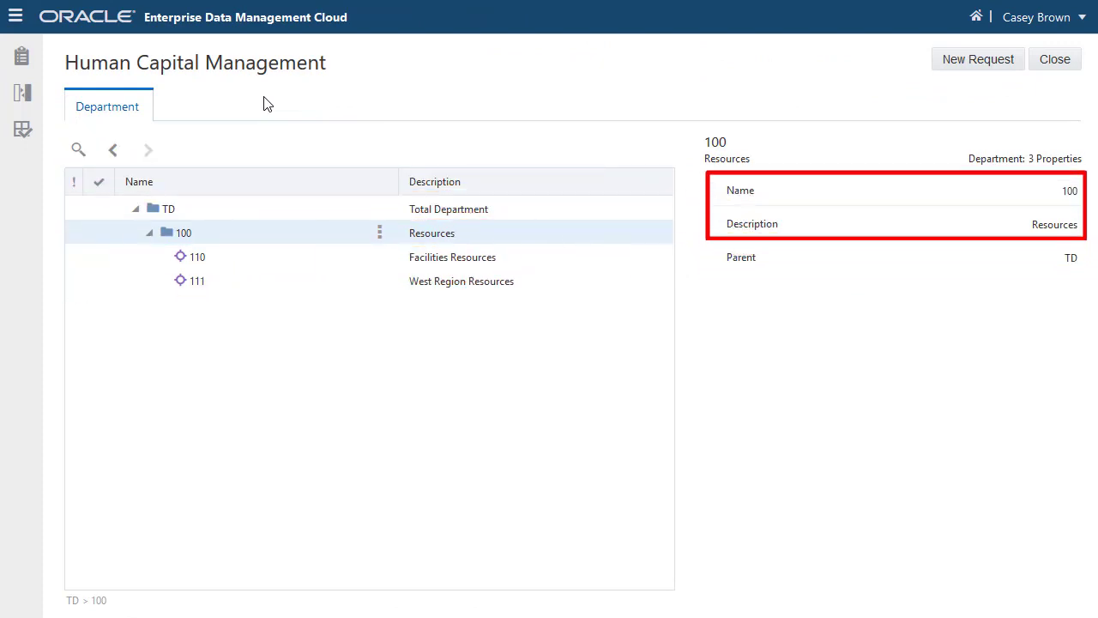
{"action": "left_click", "coordinate": [149, 112]}
{"action": "left_click", "coordinate": [154, 126]}
{"action": "left_click", "coordinate": [291, 206]}
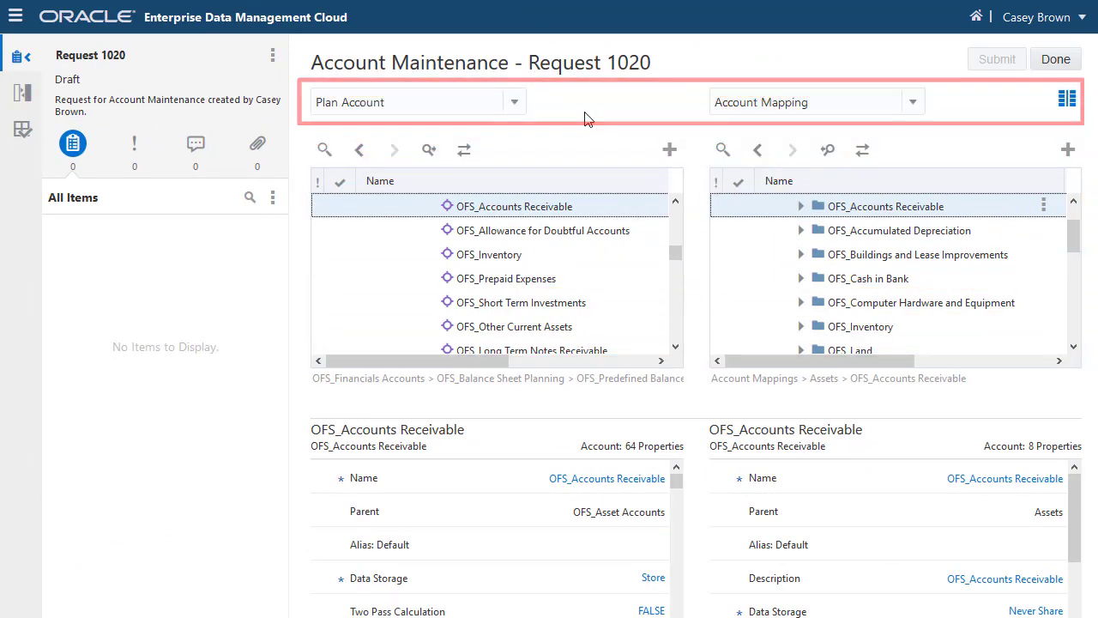
{"action": "left_click_drag", "start_coordinate": [468, 206], "coordinate": [678, 238]}
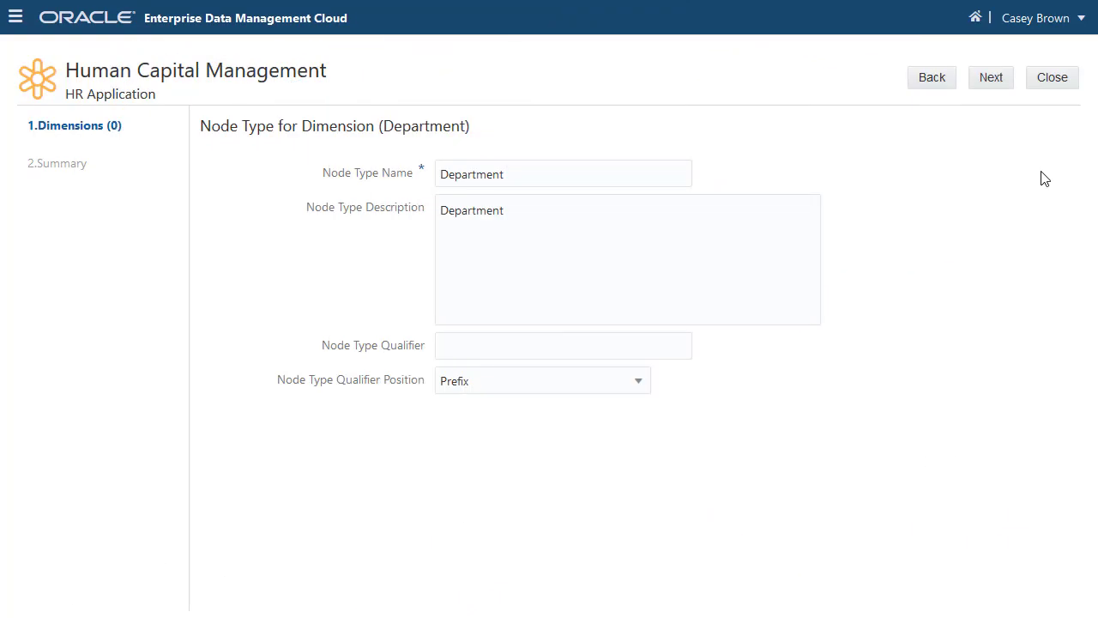
Give the Department node type the qualifier D_ in the Prefix position and continue to its properties.
{"action": "left_click", "coordinate": [651, 383]}
{"action": "left_click", "coordinate": [544, 406]}
{"action": "left_click", "coordinate": [468, 349]}
{"action": "type", "text": "D_"}
{"action": "left_click", "coordinate": [993, 79]}
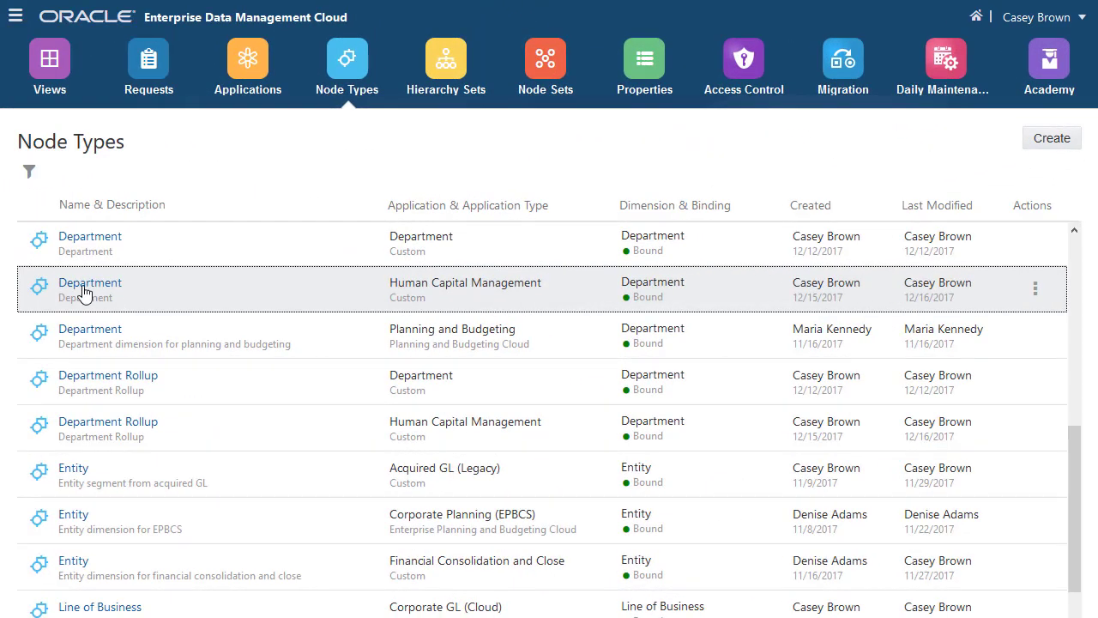
Open the details of the Human Capital Management application's Department node type to examine its general settings and properties.
{"action": "left_click", "coordinate": [84, 292]}
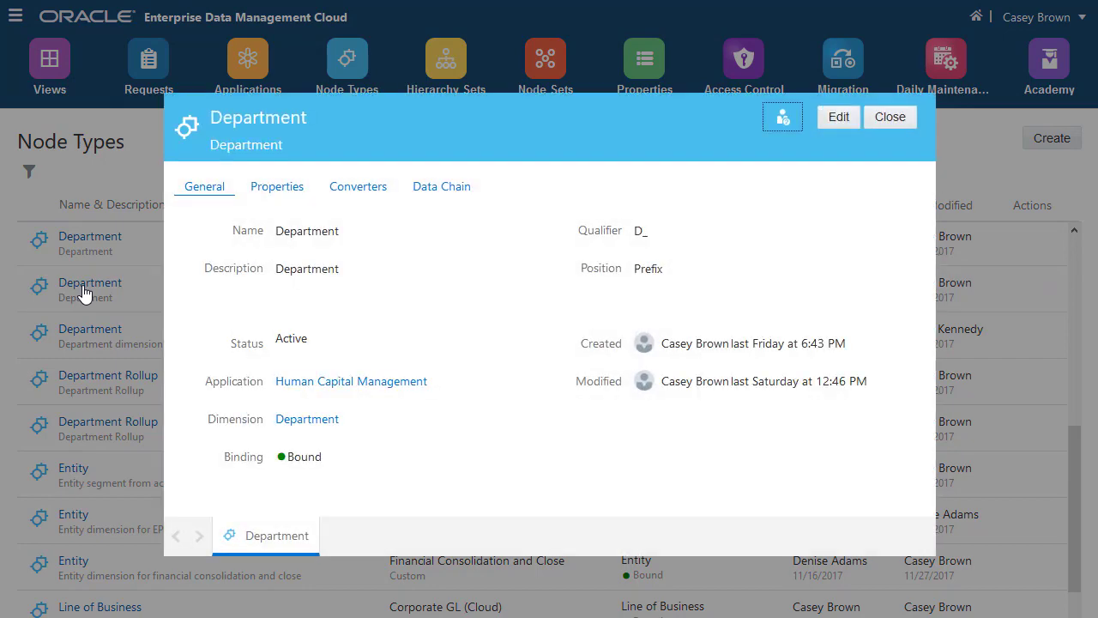
{"action": "left_click", "coordinate": [271, 195]}
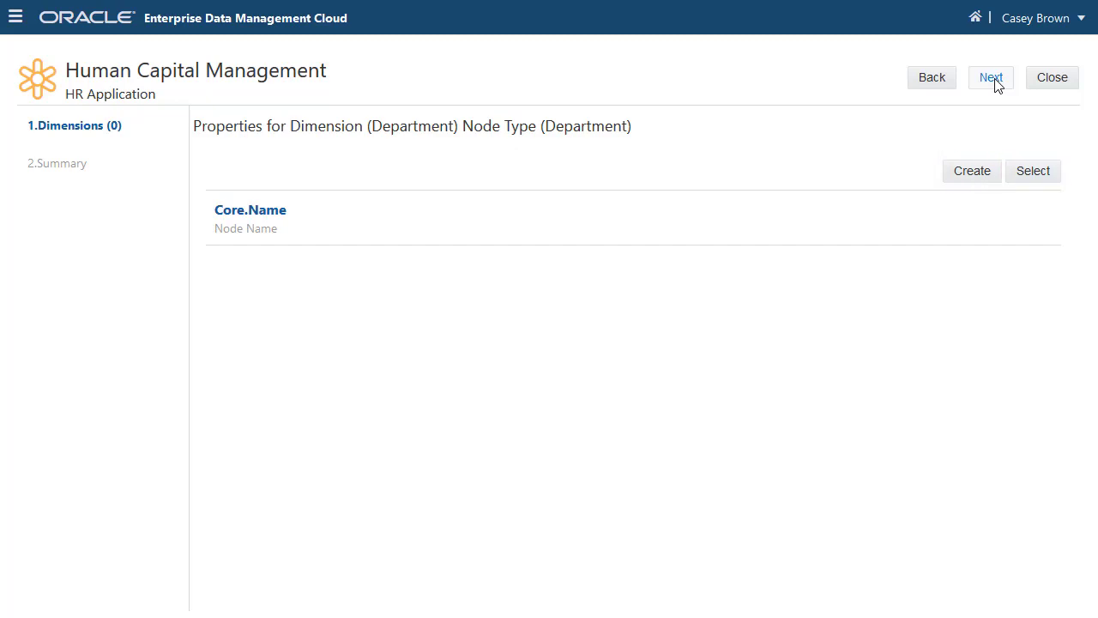
Start a new property for the Department node type based on the Custom.String Template.
{"action": "left_click", "coordinate": [972, 175]}
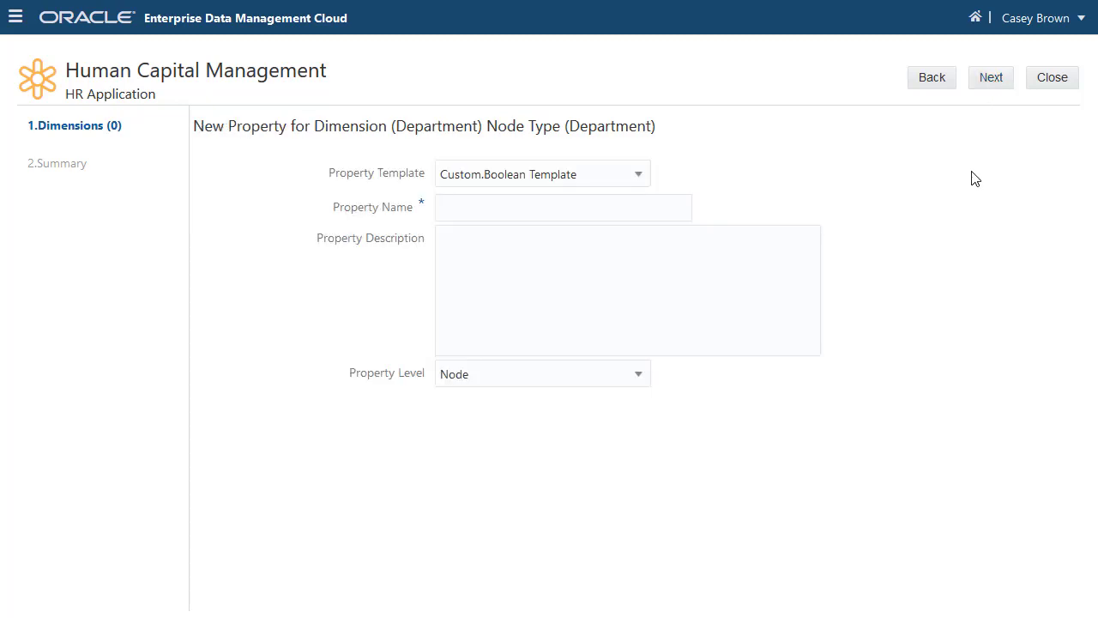
{"action": "left_click", "coordinate": [639, 179]}
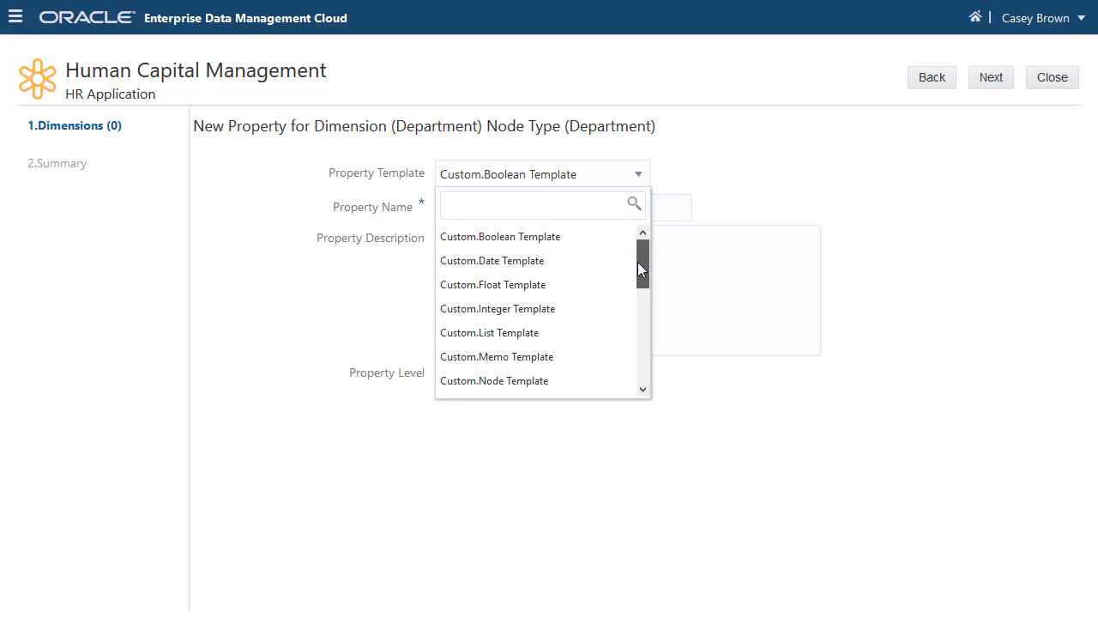
{"action": "left_click_drag", "start_coordinate": [638, 262], "coordinate": [642, 290]}
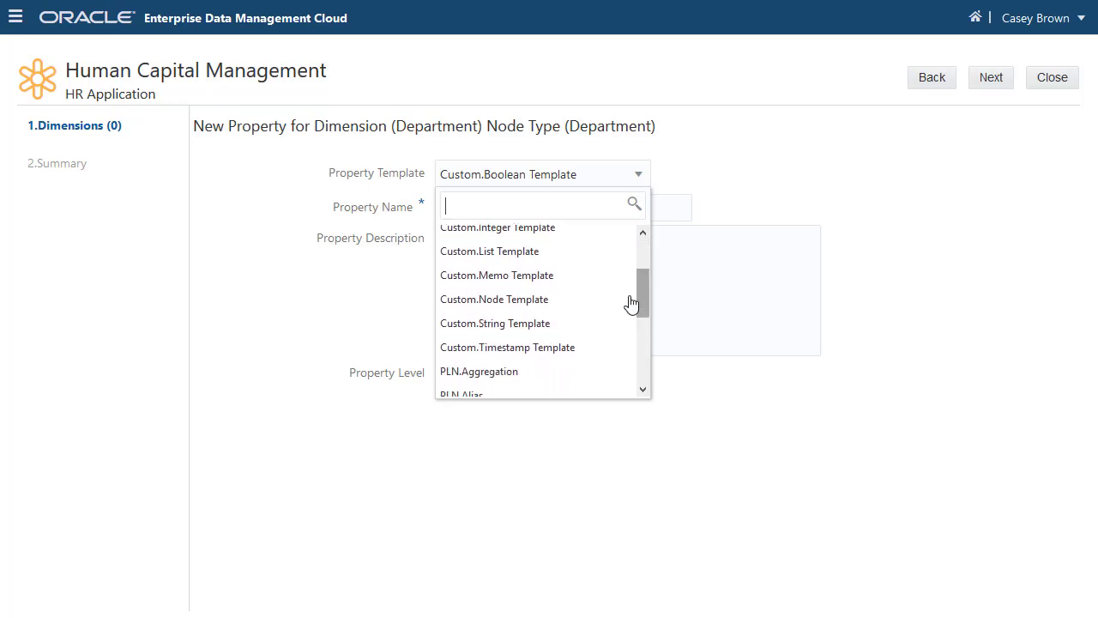
{"action": "left_click", "coordinate": [571, 327]}
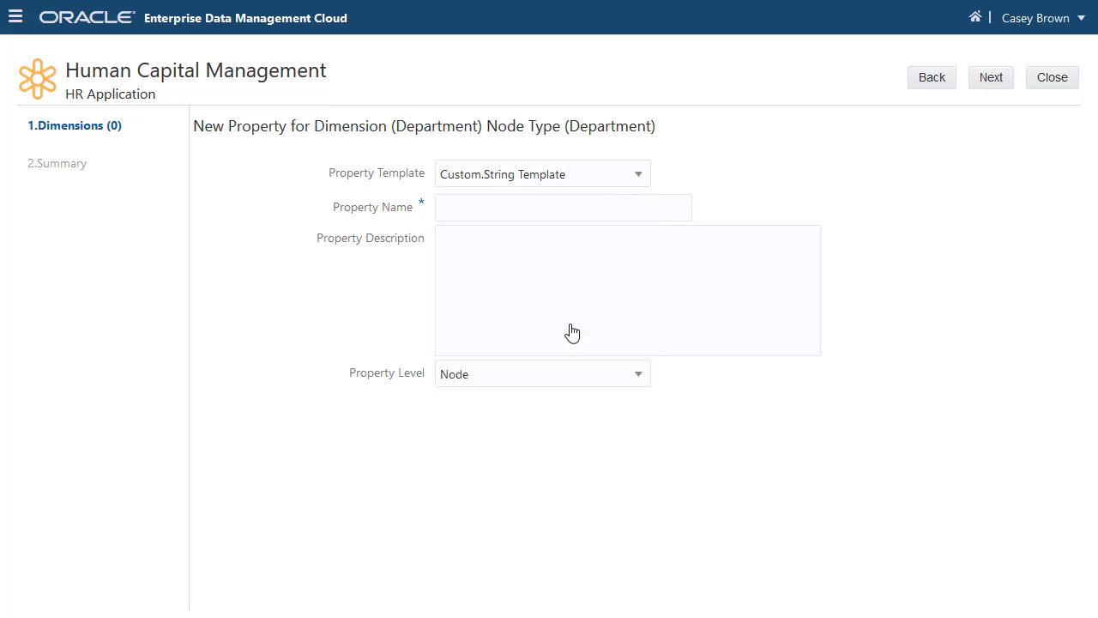
Enter Currency as the property's name and description, set its level to Node, and continue to its parameters.
{"action": "left_click", "coordinate": [460, 211]}
{"action": "type", "text": "Currency"}
{"action": "left_click", "coordinate": [589, 242]}
{"action": "type", "text": "Currency"}
{"action": "left_click", "coordinate": [638, 382]}
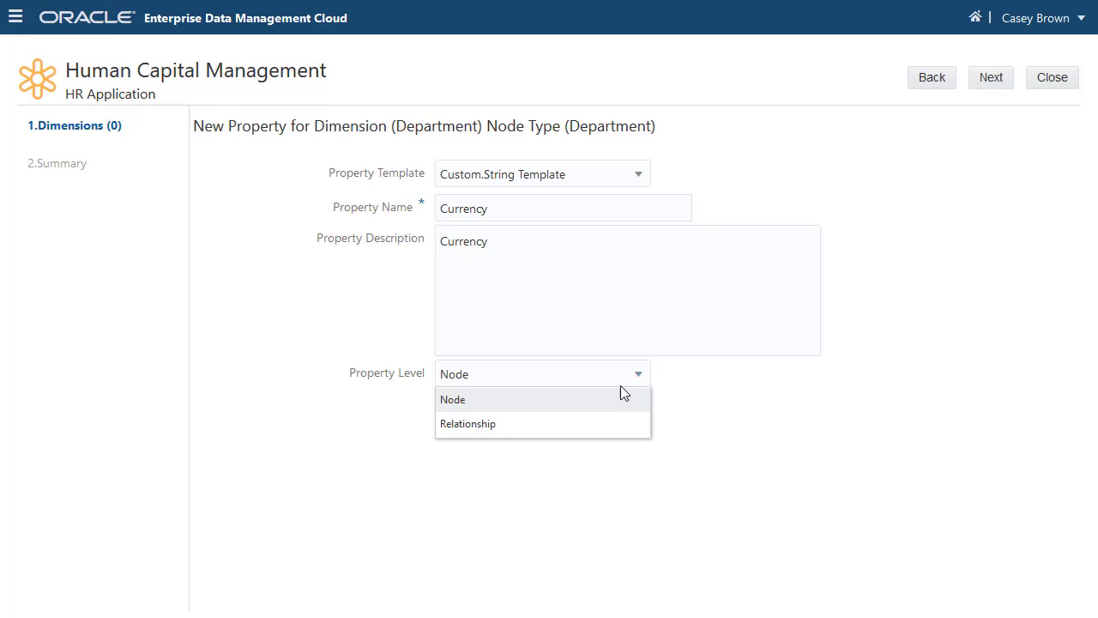
{"action": "left_click", "coordinate": [590, 402]}
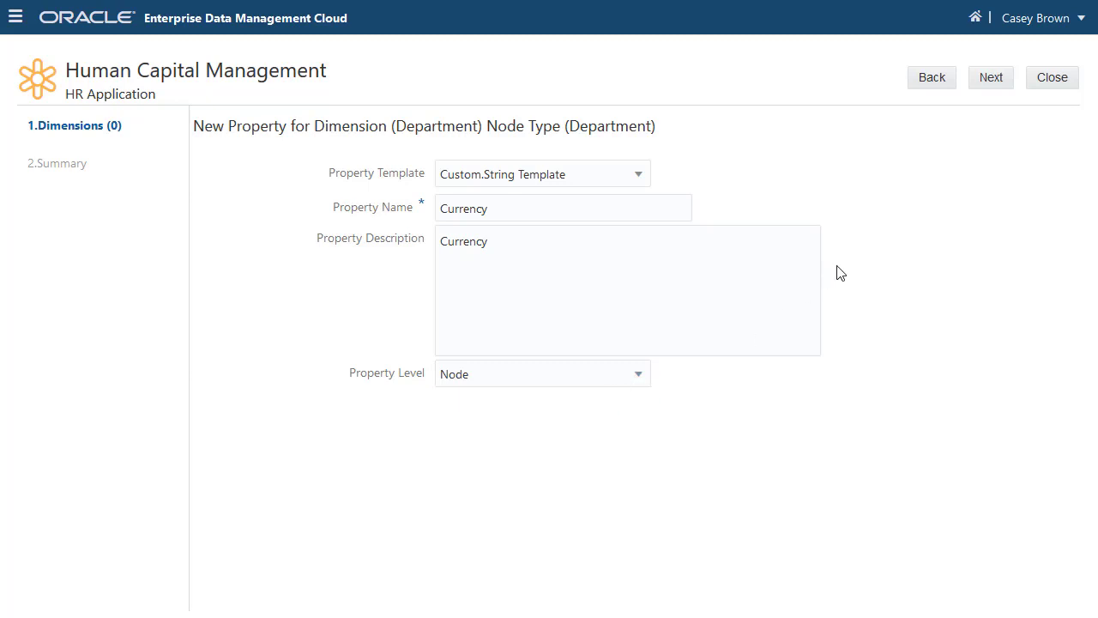
{"action": "left_click", "coordinate": [987, 79]}
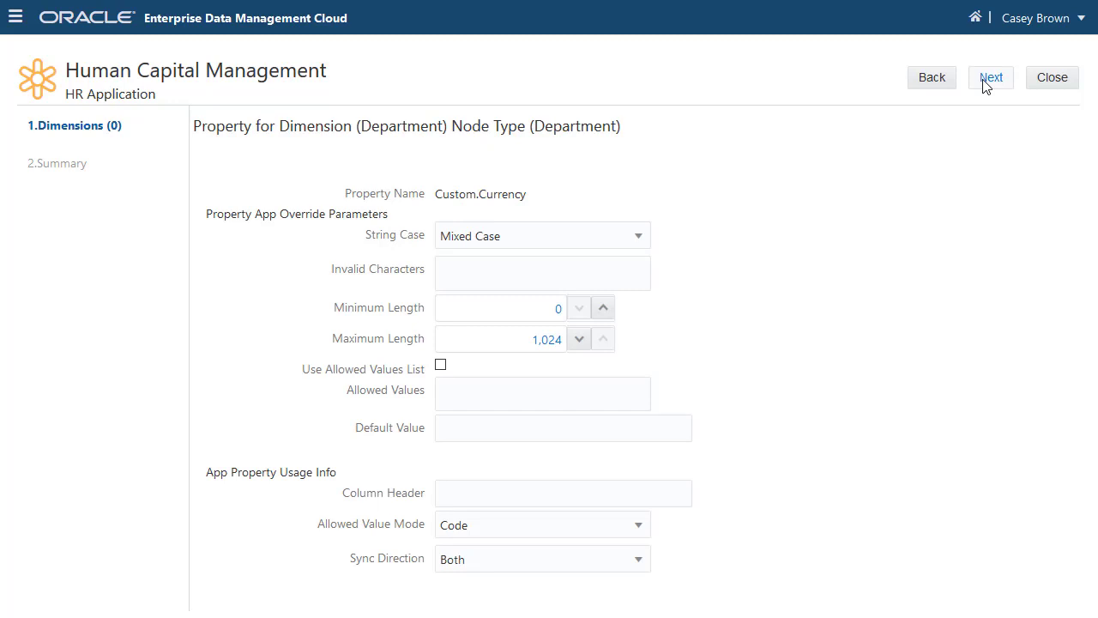
Restrict the Currency property to an allowed values list of USD CAD EUR and set its default value to USD.
{"action": "left_click", "coordinate": [987, 79]}
{"action": "left_click", "coordinate": [440, 364]}
{"action": "left_click", "coordinate": [472, 384]}
{"action": "type", "text": "USD CAD EUR"}
{"action": "left_click", "coordinate": [486, 428]}
{"action": "type", "text": "USD"}
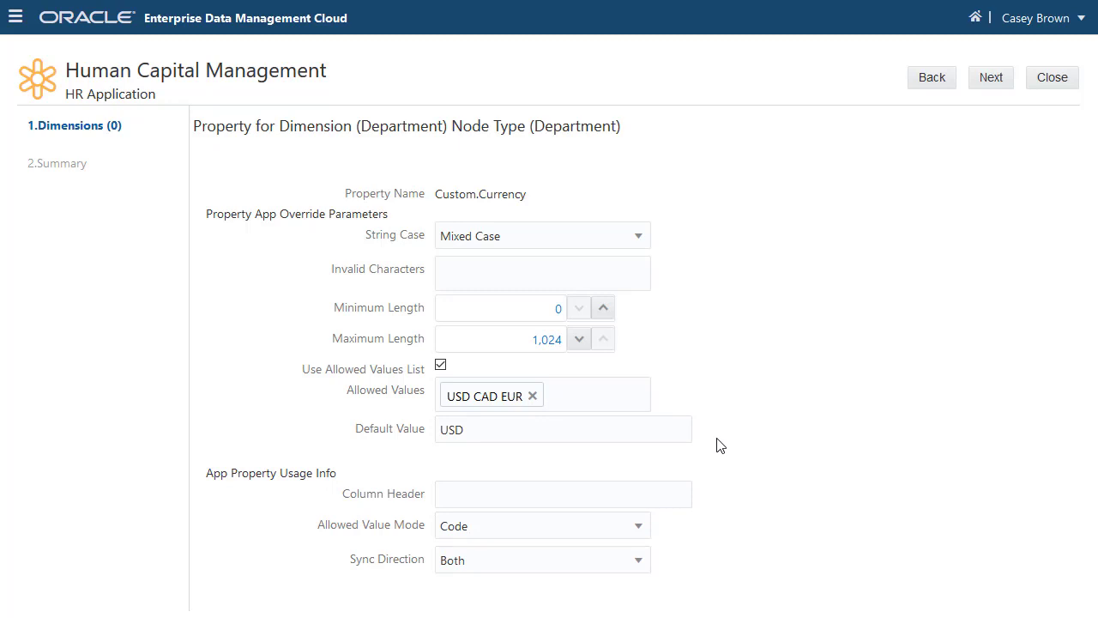
Set the Currency property's column header to Currency and sync direction to Both, and complete the Department node type.
{"action": "left_click", "coordinate": [462, 497]}
{"action": "type", "text": "Currency"}
{"action": "left_click", "coordinate": [639, 565]}
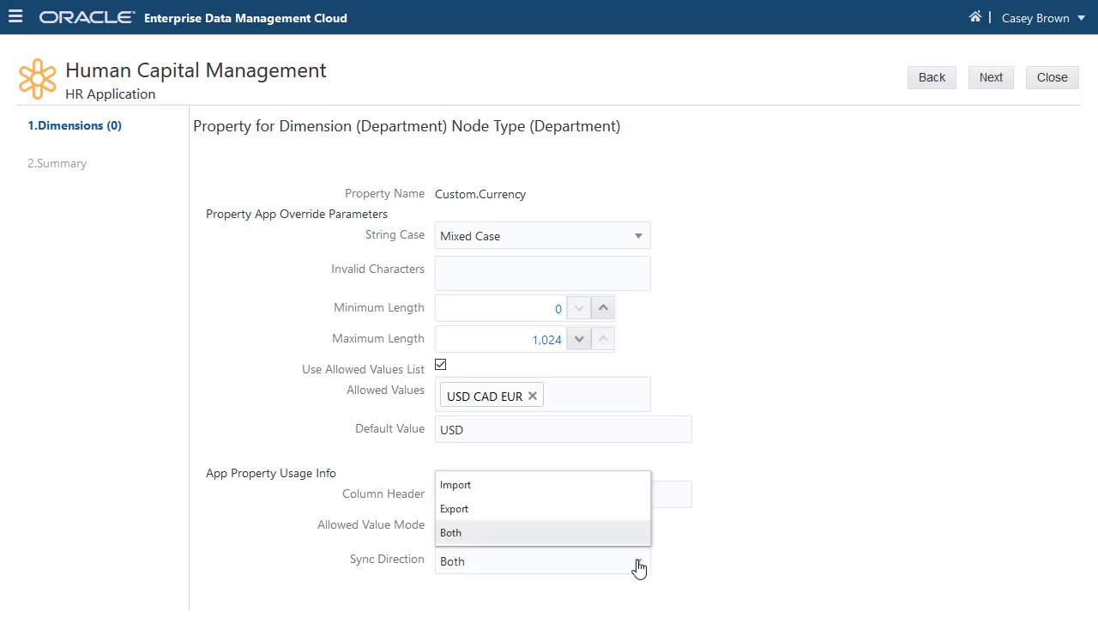
{"action": "left_click", "coordinate": [598, 533]}
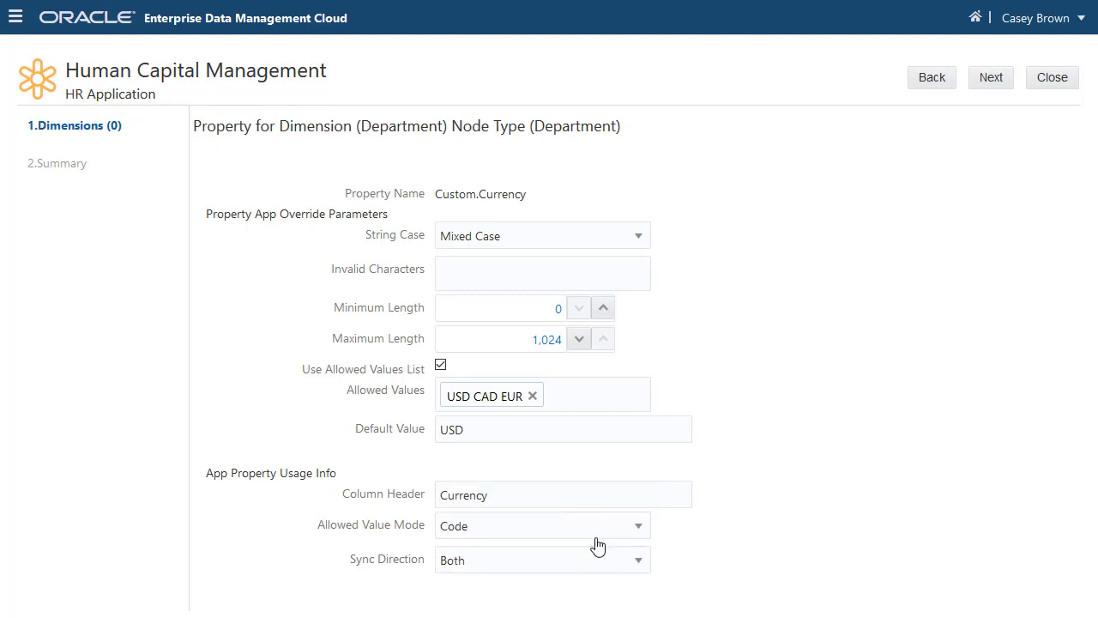
{"action": "left_click", "coordinate": [992, 78]}
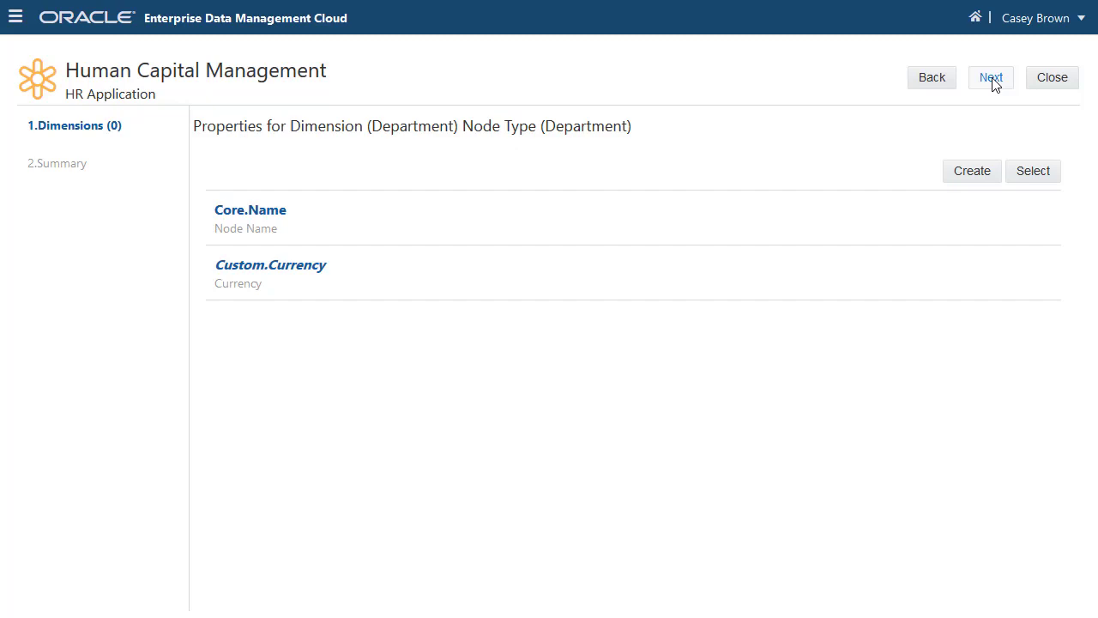
{"action": "left_click", "coordinate": [992, 79]}
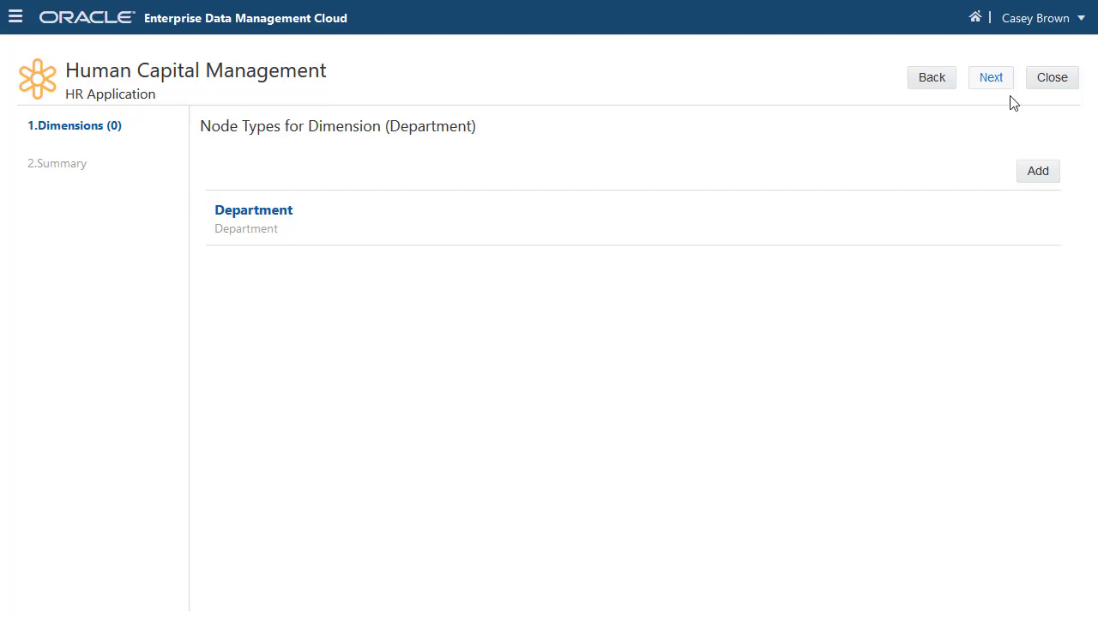
Add a second node type with the name and description Department Rollup, and continue to its properties.
{"action": "left_click", "coordinate": [1037, 171]}
{"action": "type", "text": "Department Rollup"}
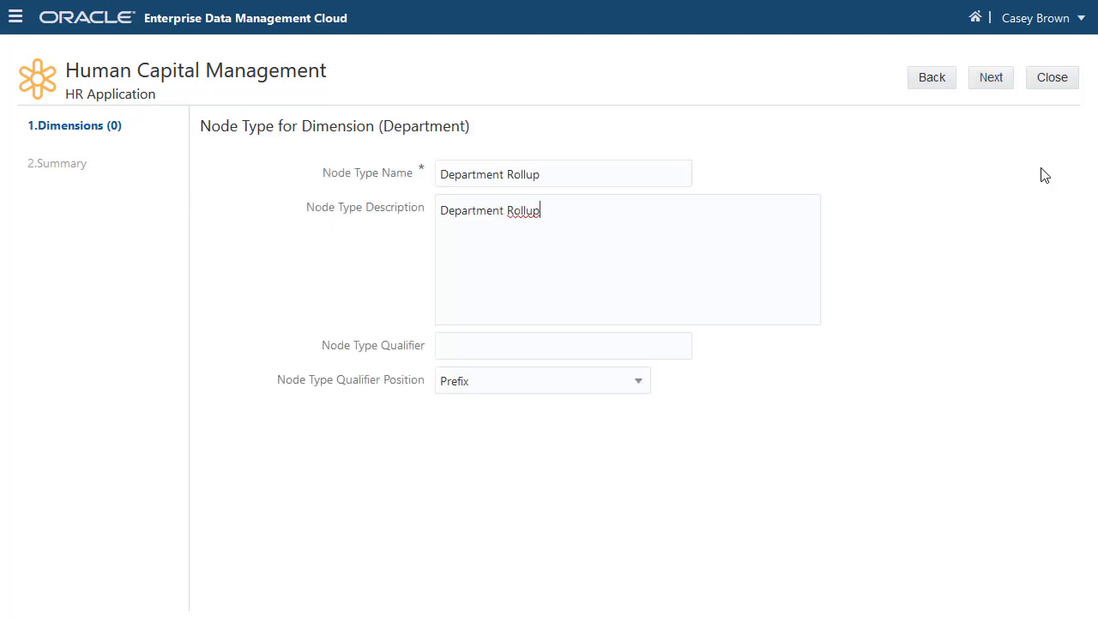
{"action": "left_click", "coordinate": [994, 85]}
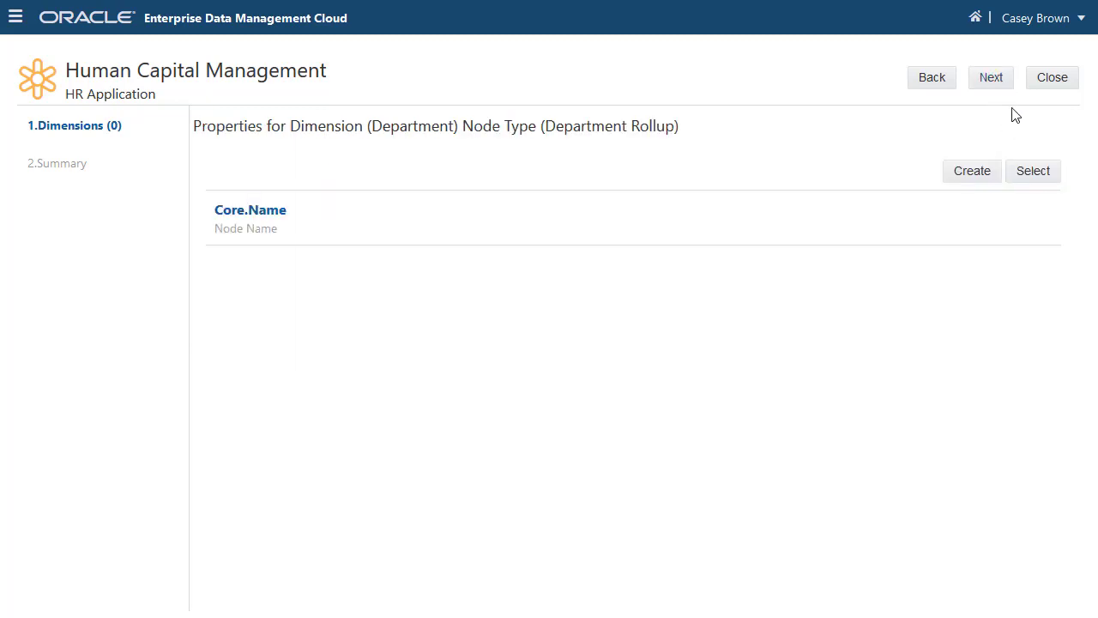
Assign the existing Custom.Currency property to the Department Rollup node type, accept its settings, and complete the node type.
{"action": "left_click", "coordinate": [1035, 174]}
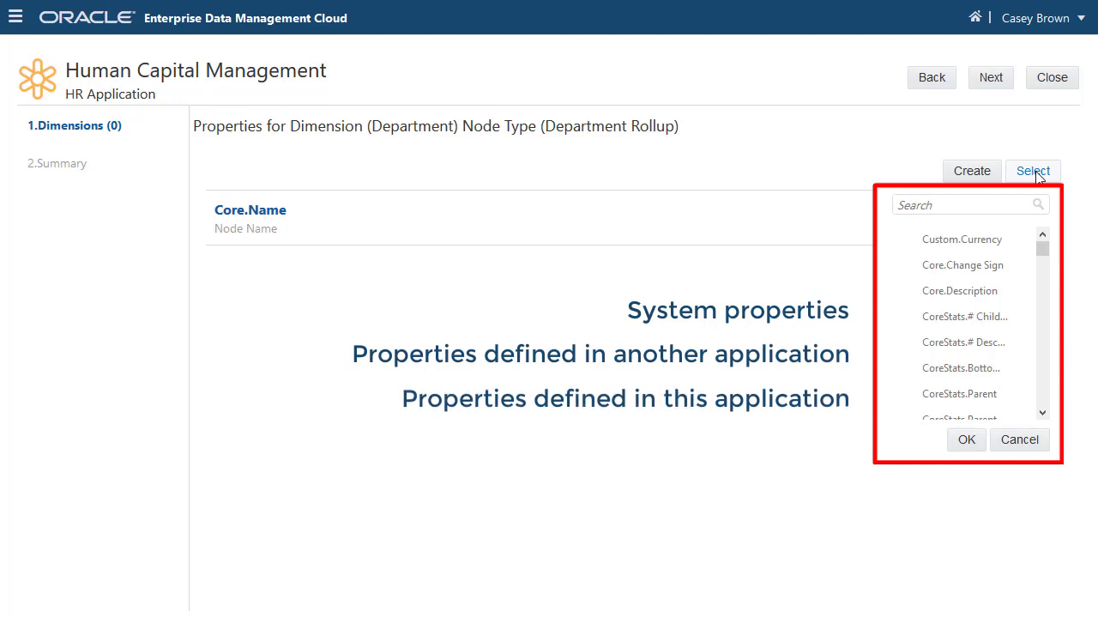
{"action": "left_click", "coordinate": [933, 241]}
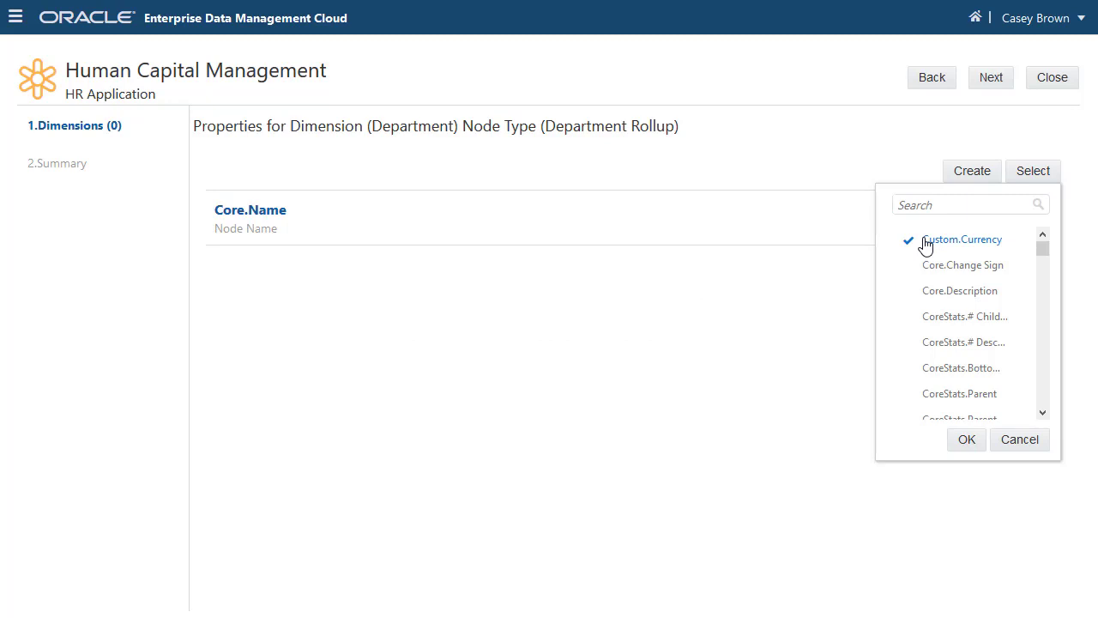
{"action": "left_click", "coordinate": [968, 440]}
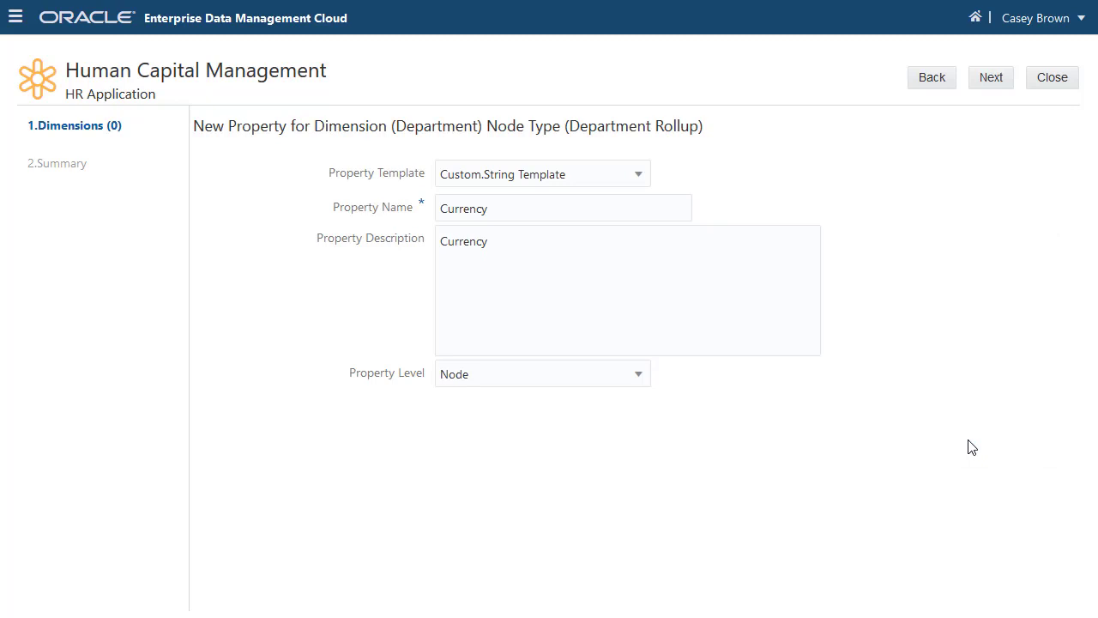
{"action": "left_click", "coordinate": [993, 90]}
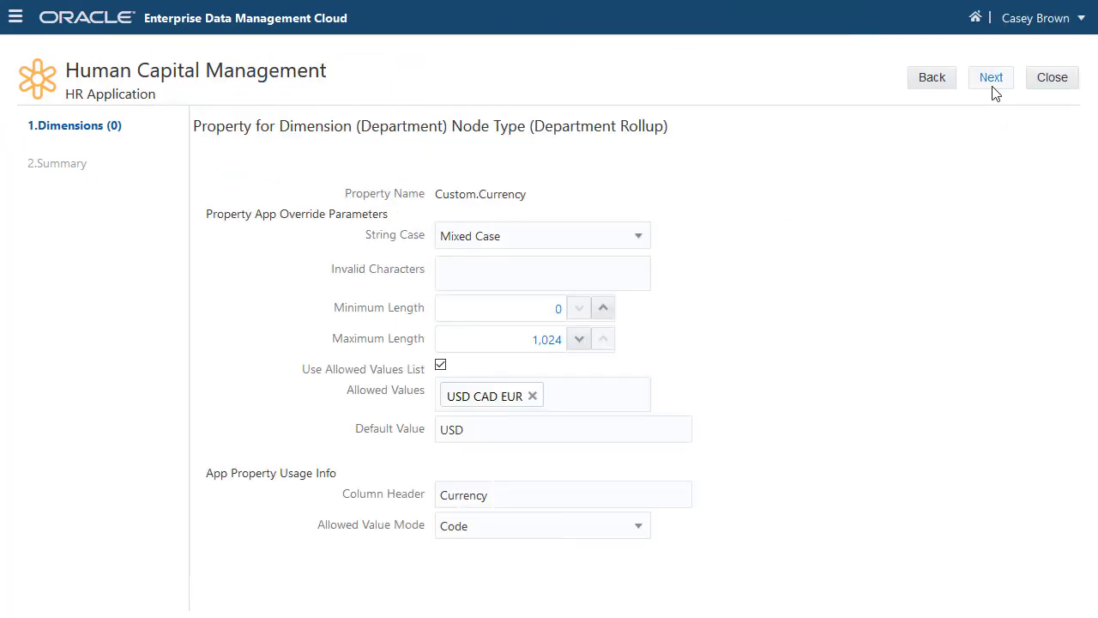
{"action": "left_click", "coordinate": [994, 85]}
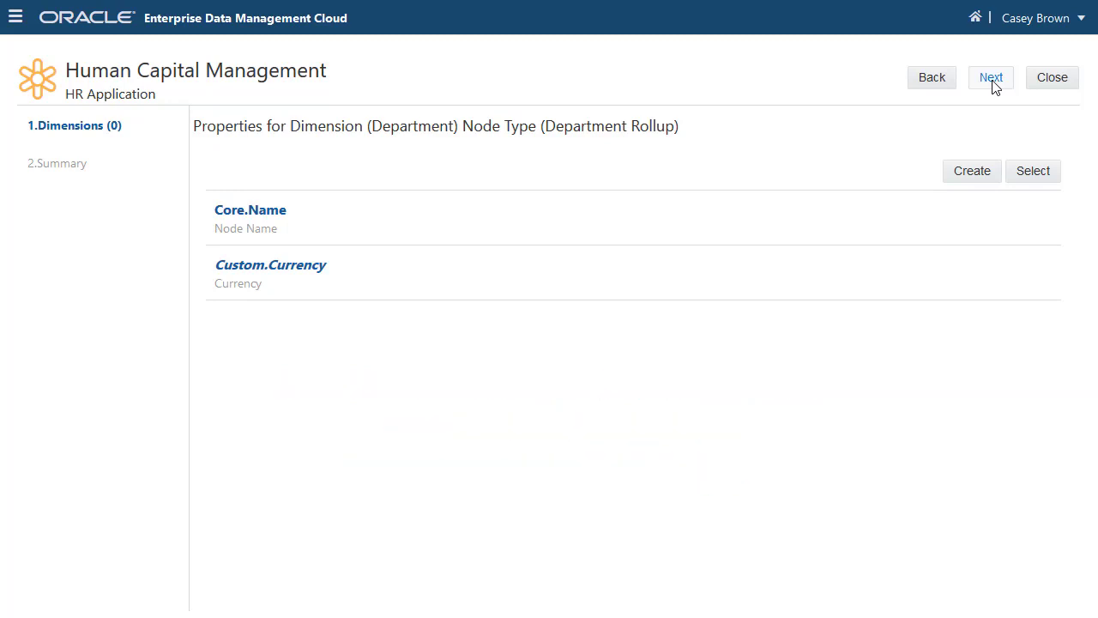
{"action": "left_click", "coordinate": [993, 79]}
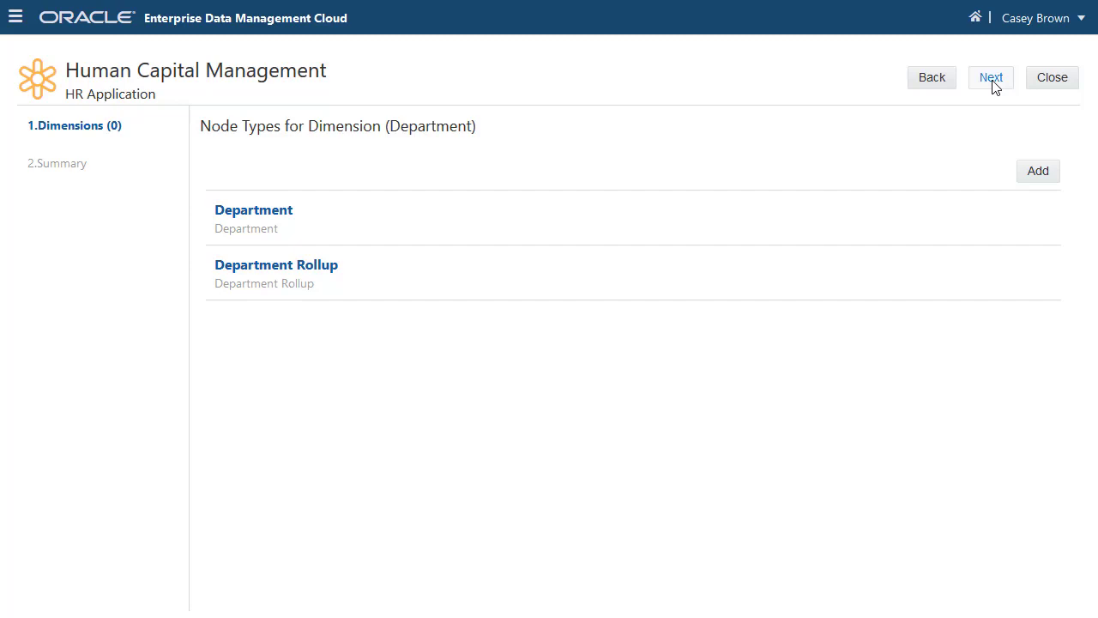
In the dimension's import and export settings, set the default parent node type to Department Rollup and the top node indicator to TOPNODE.
{"action": "left_click", "coordinate": [993, 79]}
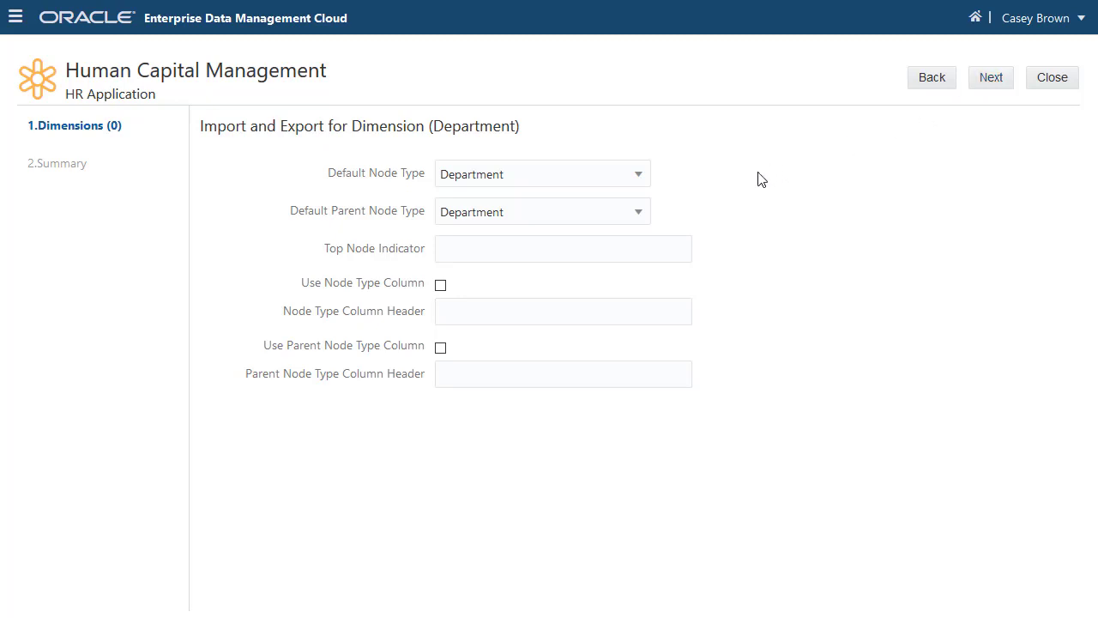
{"action": "left_click", "coordinate": [640, 215]}
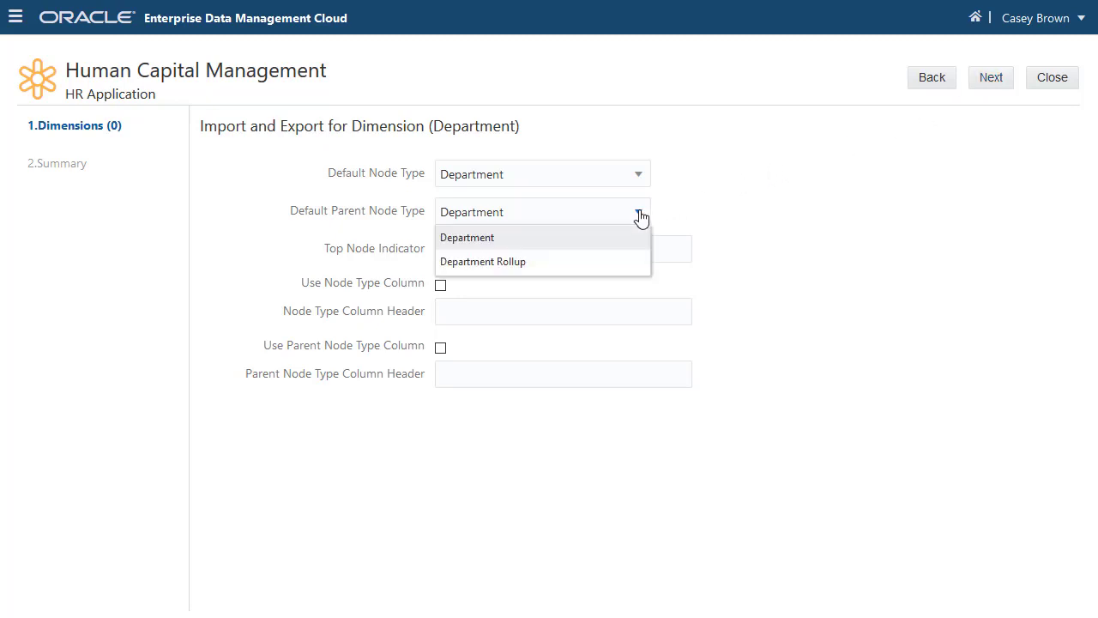
{"action": "left_click", "coordinate": [570, 261]}
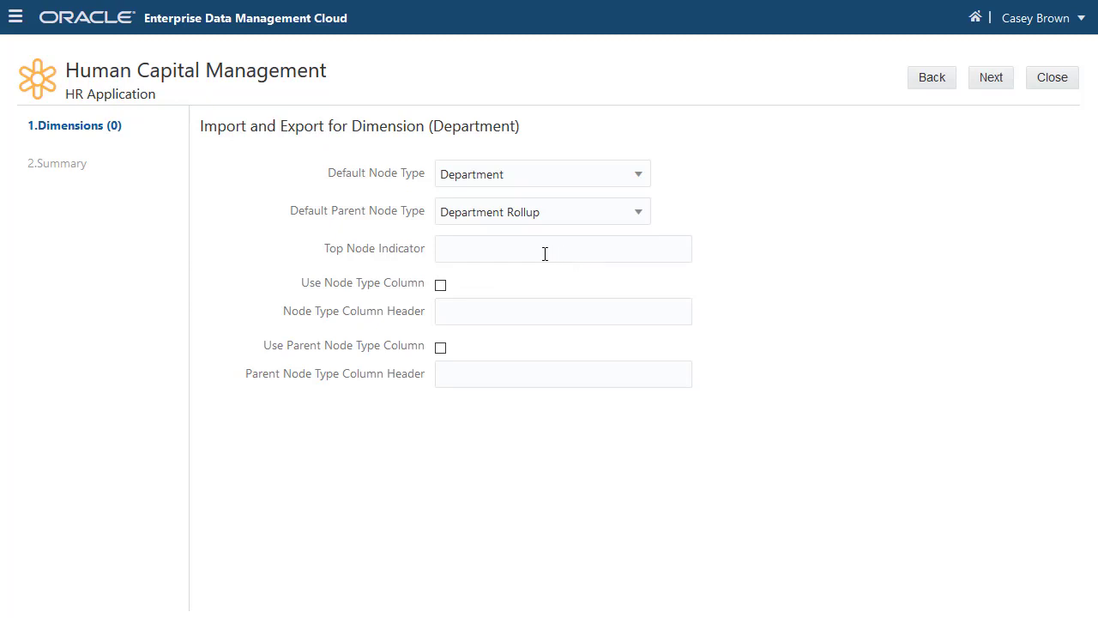
{"action": "left_click", "coordinate": [505, 249]}
{"action": "type", "text": "TOPNODE"}
Enable the node type and parent node type columns with the headers Node Type and Parent Node Type.
{"action": "left_click", "coordinate": [441, 286]}
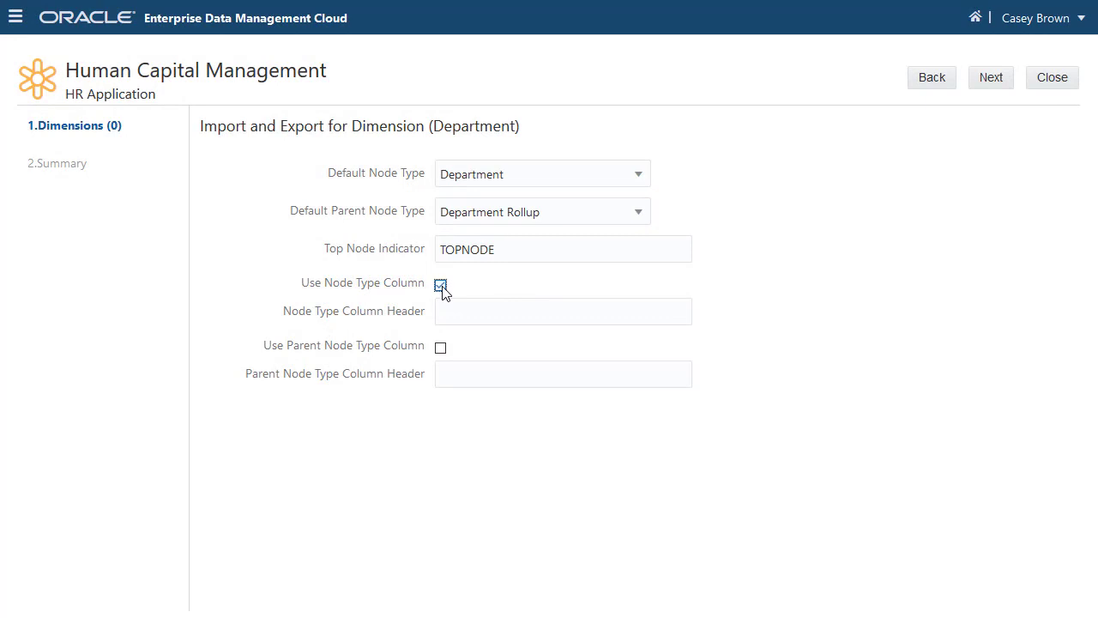
{"action": "left_click", "coordinate": [580, 309]}
{"action": "type", "text": "Node Type"}
{"action": "left_click", "coordinate": [442, 348]}
{"action": "left_click", "coordinate": [450, 371]}
{"action": "type", "text": "Parent Node Type"}
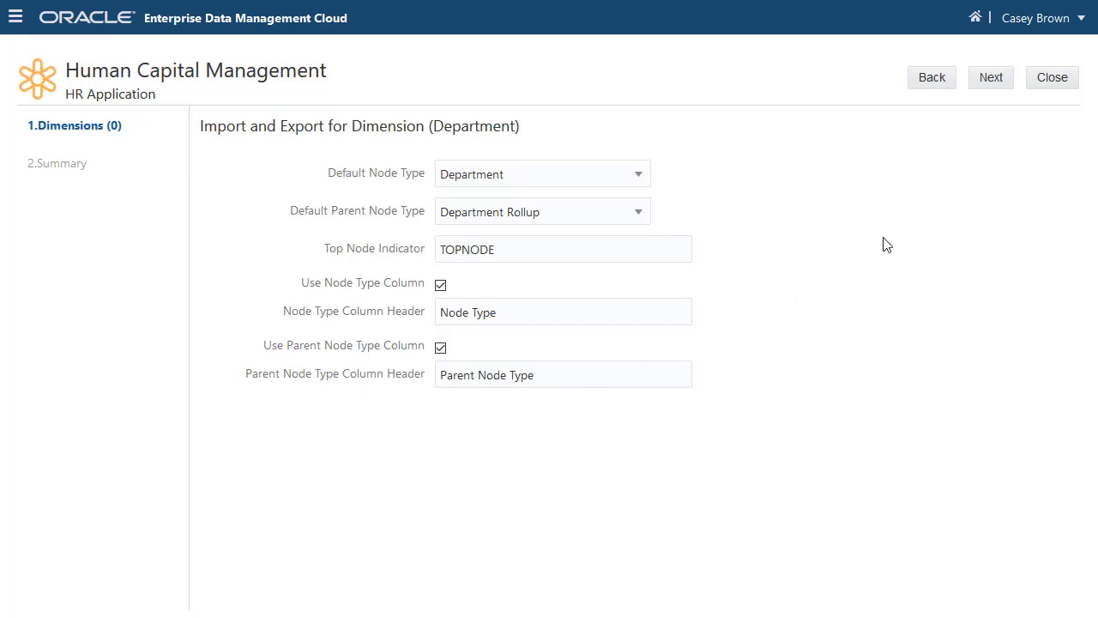
Finish the Department dimension's import and export settings, review the registration summary, and apply the Human Capital Management registration.
{"action": "left_click", "coordinate": [993, 83]}
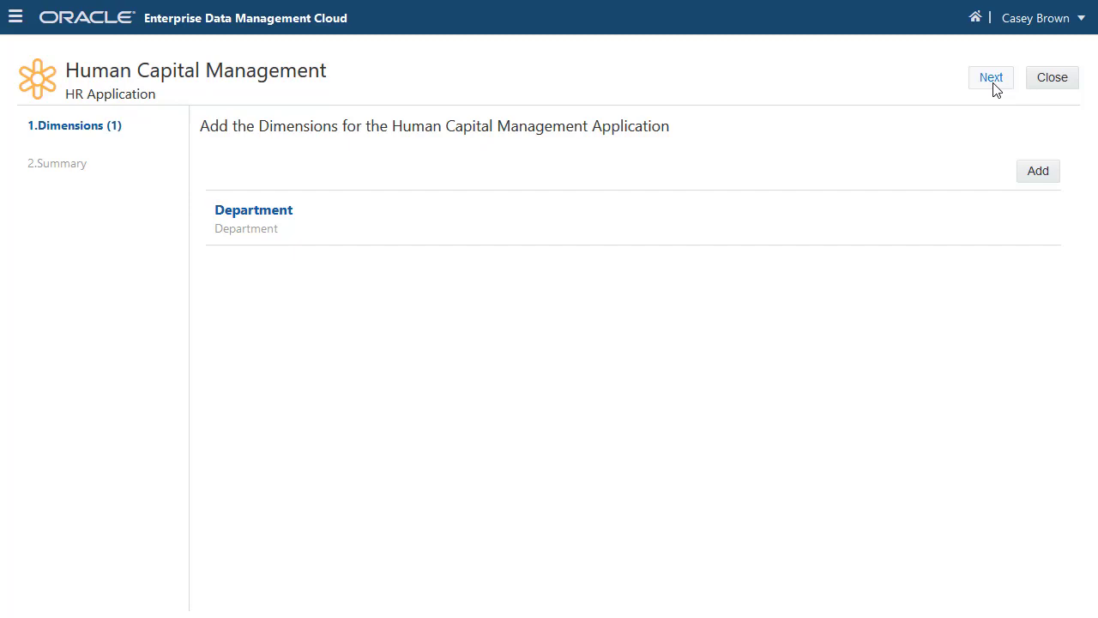
{"action": "left_click", "coordinate": [993, 83]}
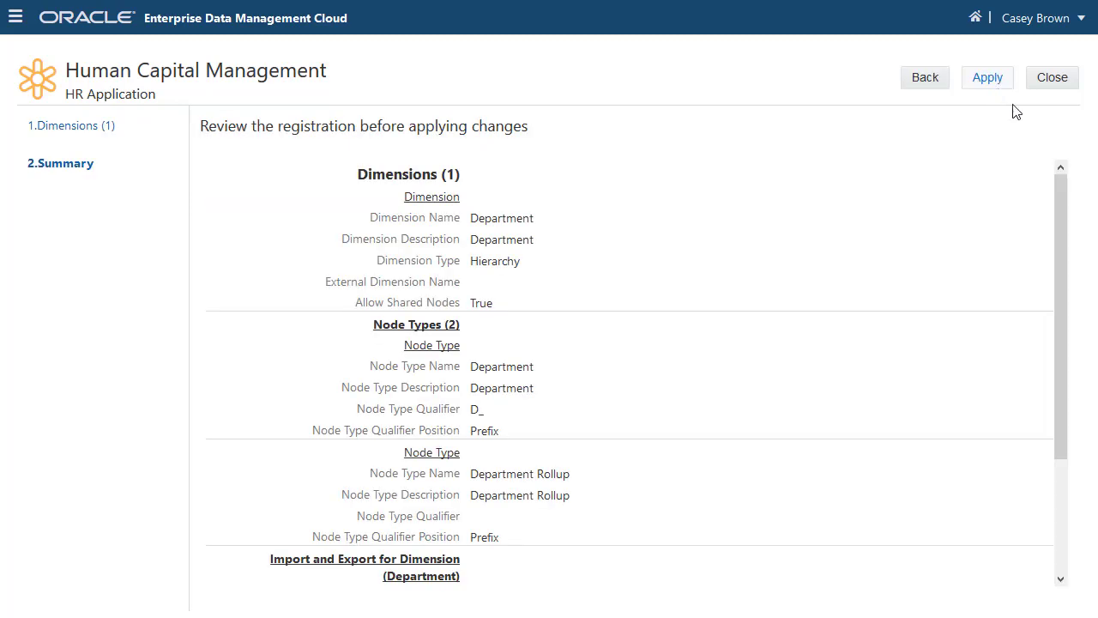
{"action": "left_click_drag", "start_coordinate": [1062, 245], "coordinate": [1074, 211]}
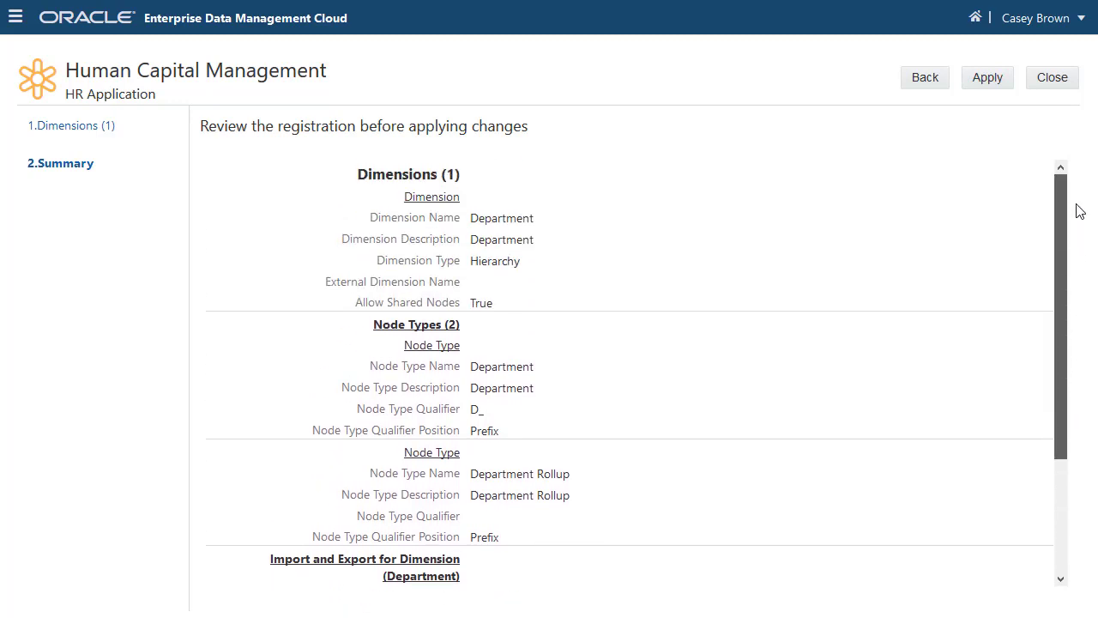
{"action": "left_click", "coordinate": [988, 79]}
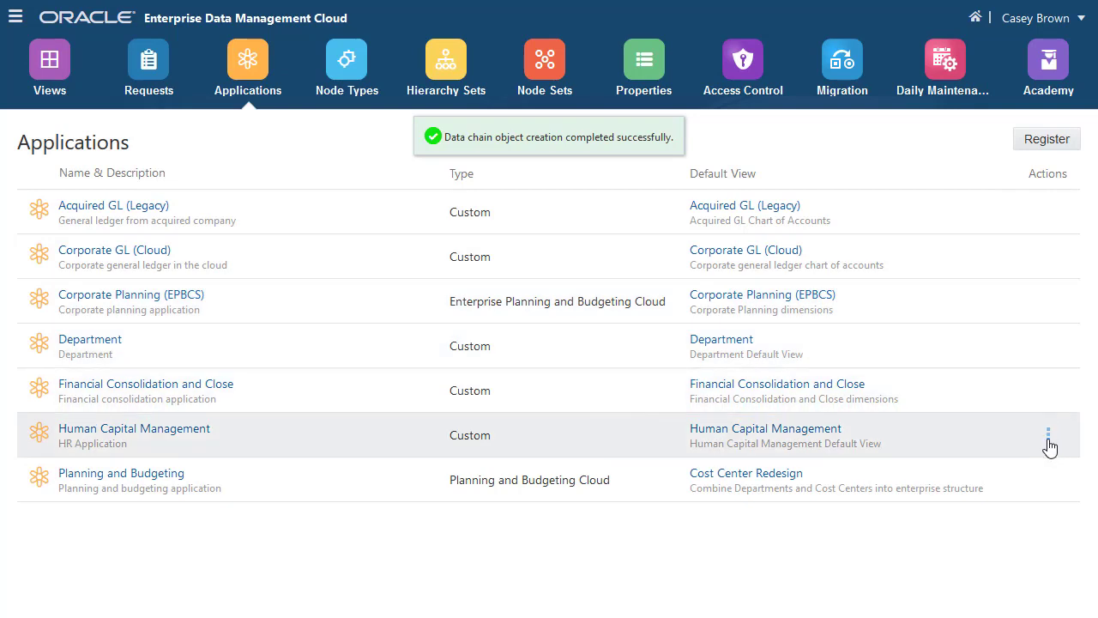
Check the actions available for the Human Capital Management application, and open its default view from the list of views.
{"action": "left_click", "coordinate": [1050, 440]}
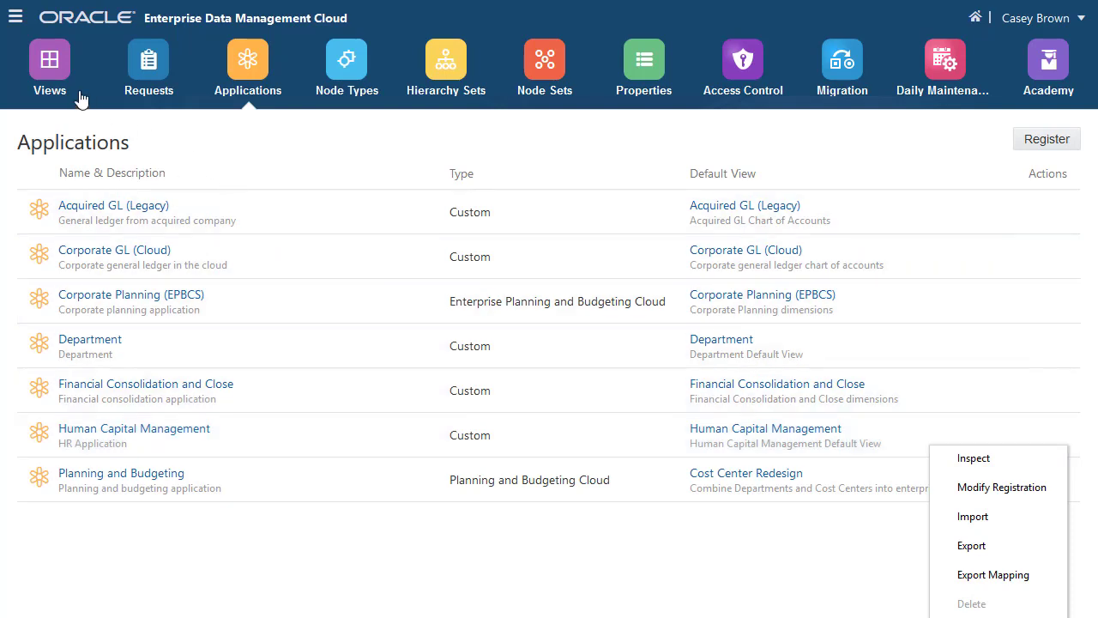
{"action": "left_click", "coordinate": [54, 80]}
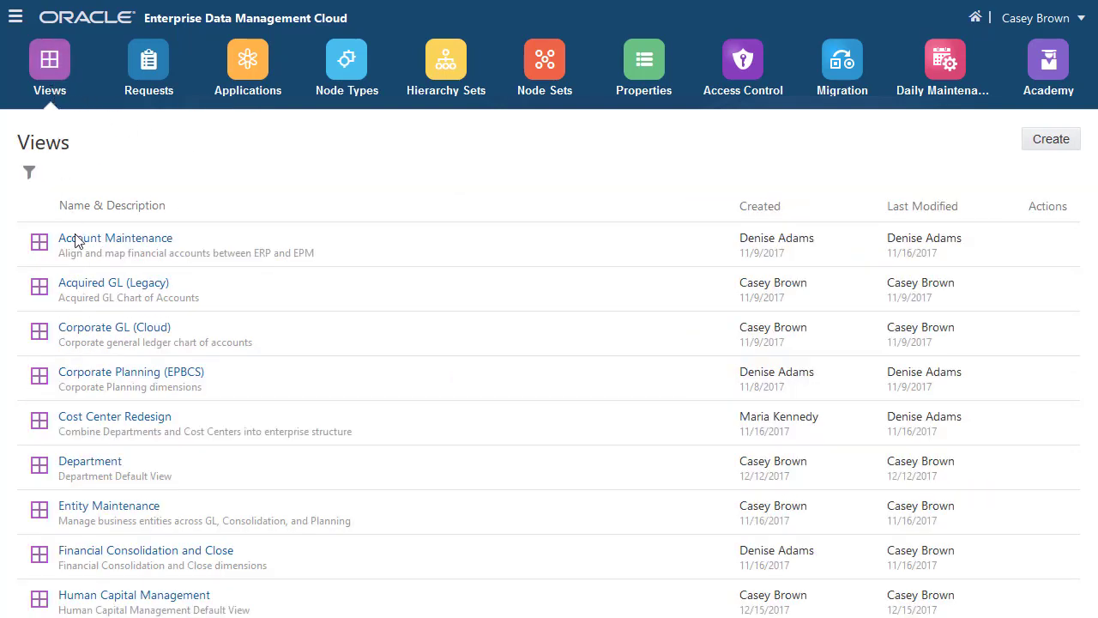
{"action": "left_click", "coordinate": [82, 594]}
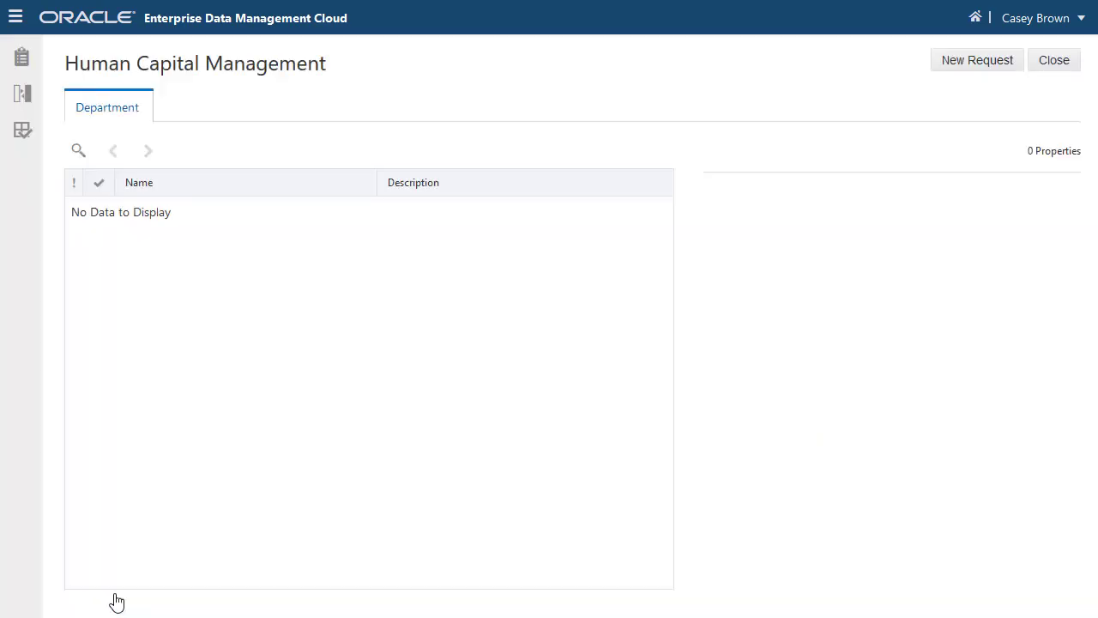
Inspect the Department viewpoint, examining its definition with node types and allowed actions, and its list of properties.
{"action": "left_click", "coordinate": [148, 111]}
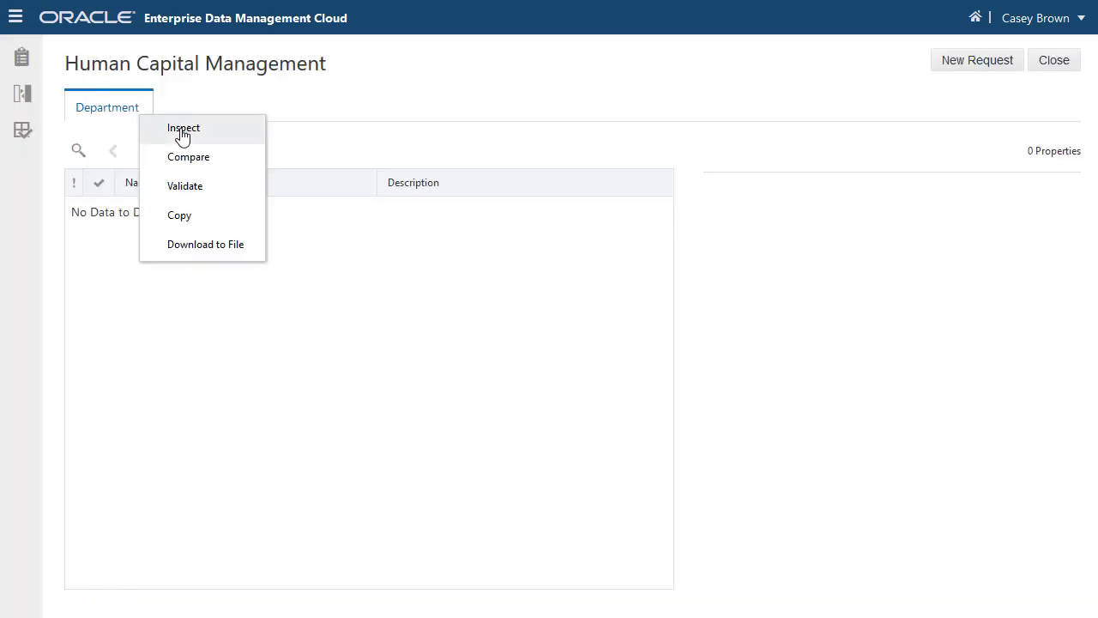
{"action": "left_click", "coordinate": [183, 129]}
{"action": "left_click", "coordinate": [267, 189]}
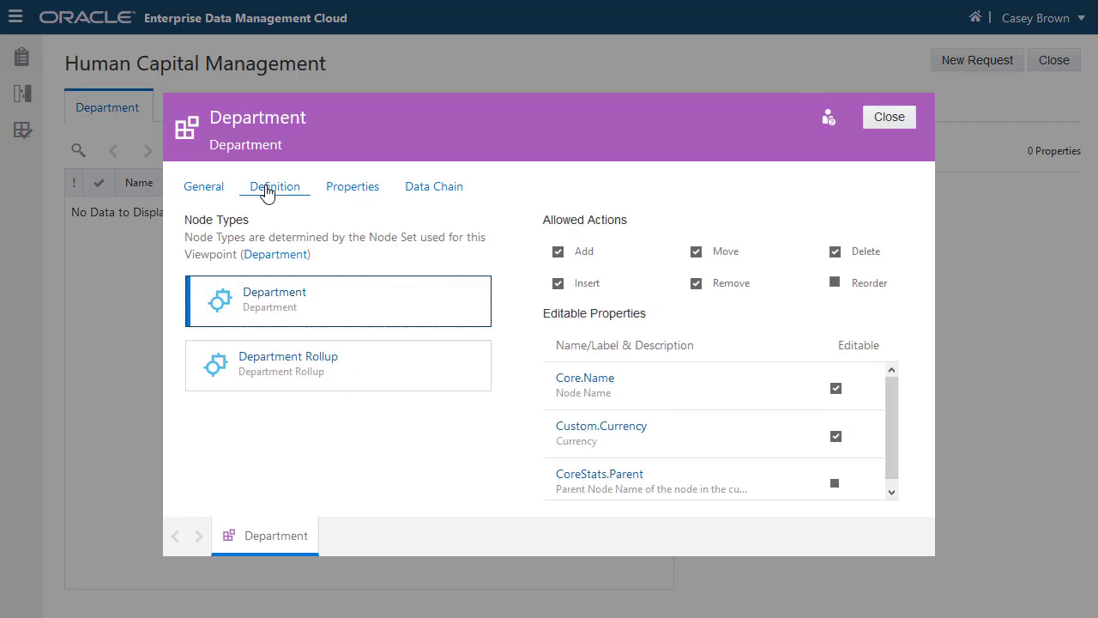
{"action": "left_click", "coordinate": [351, 190]}
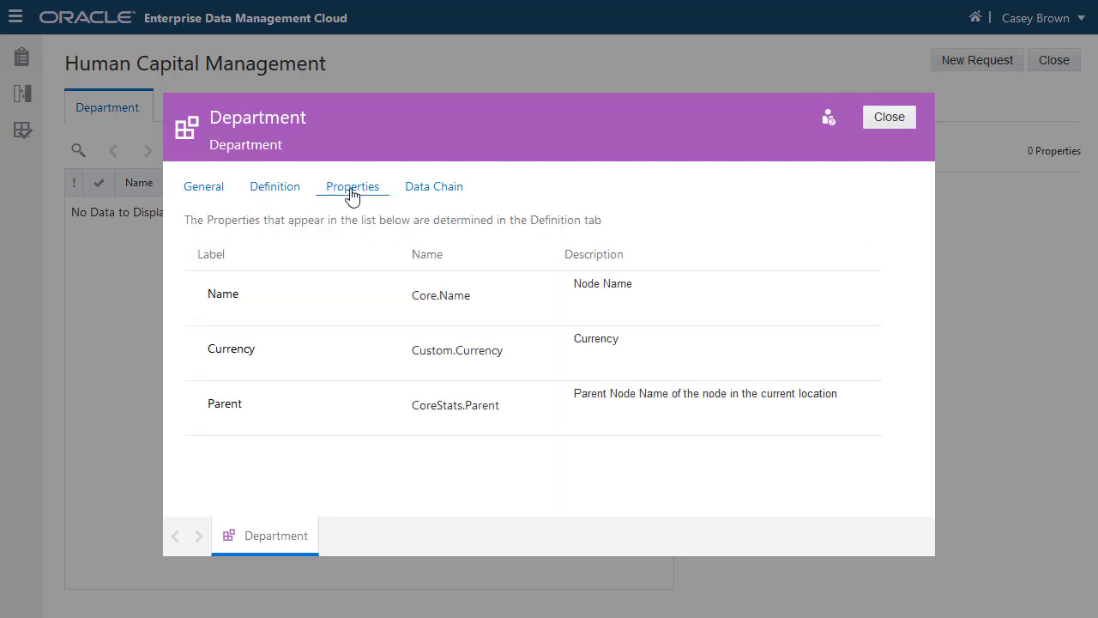
Examine the Department viewpoint's data chain, going through its node sets, hierarchy sets and node types.
{"action": "left_click", "coordinate": [439, 192]}
{"action": "left_click", "coordinate": [605, 268]}
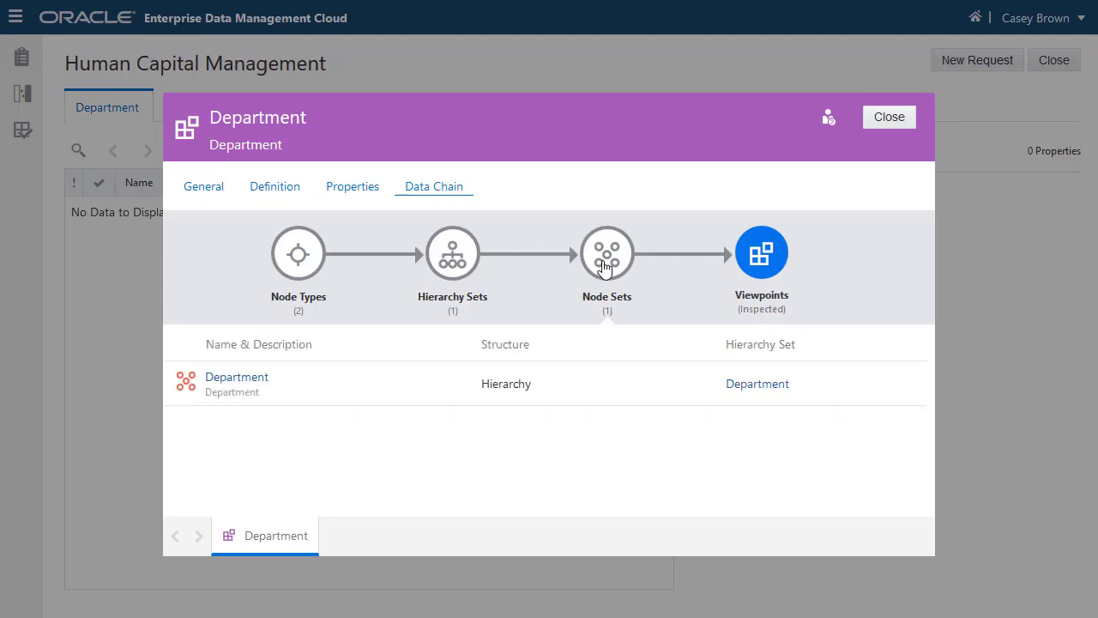
{"action": "left_click", "coordinate": [453, 262]}
{"action": "left_click", "coordinate": [297, 261]}
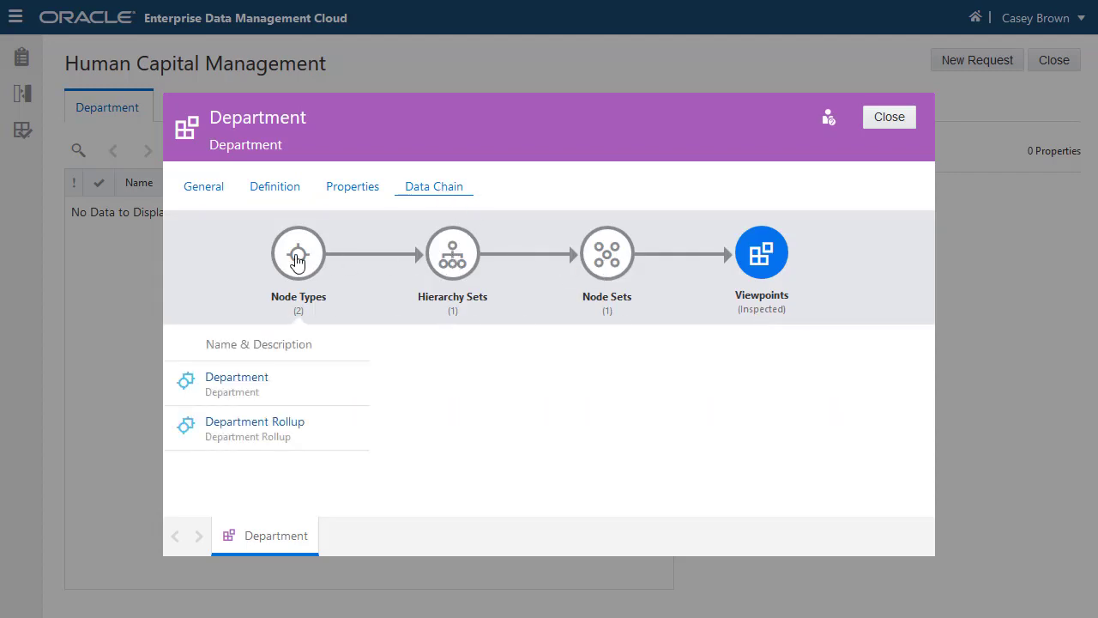